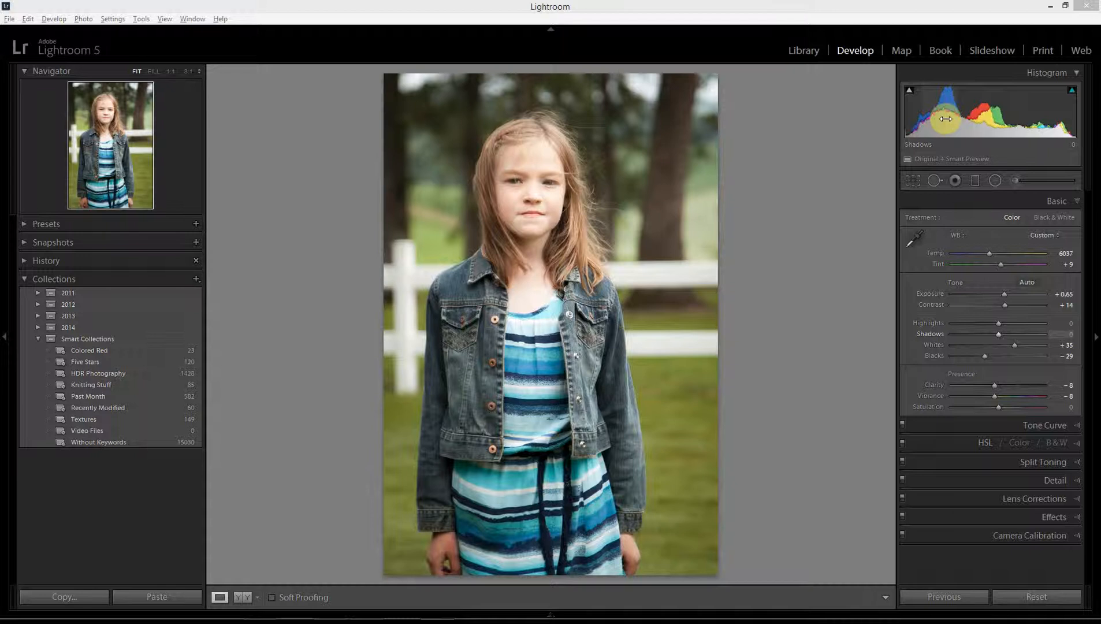
Switch to Photoshop and place a Color Sampler point on the white canvas to read its RGB values
key("alt+Tab")
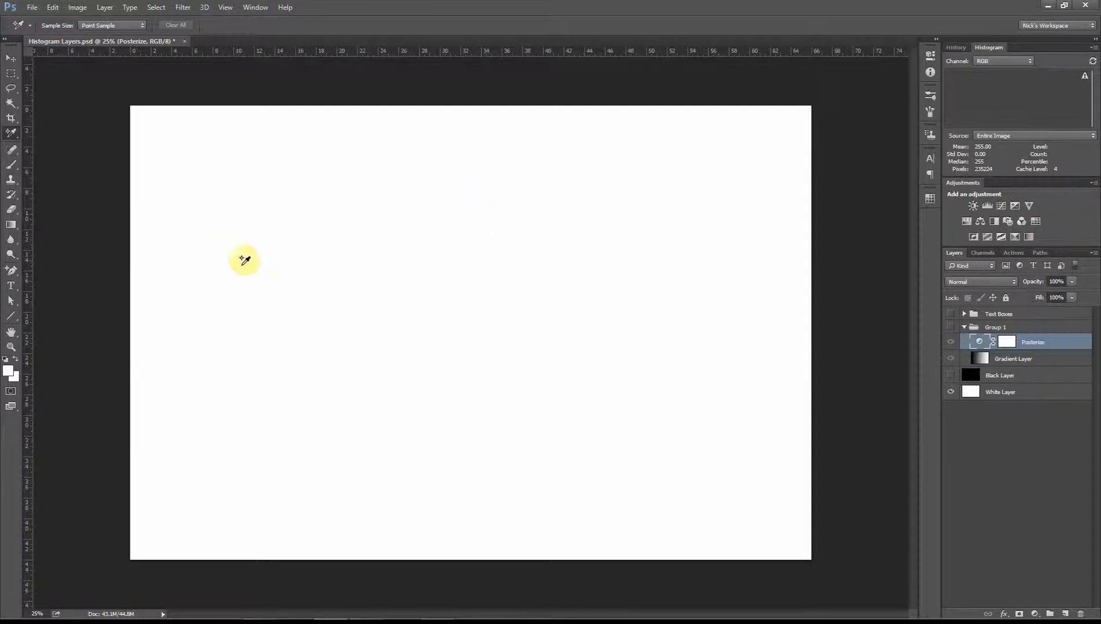
left_click(10, 132)
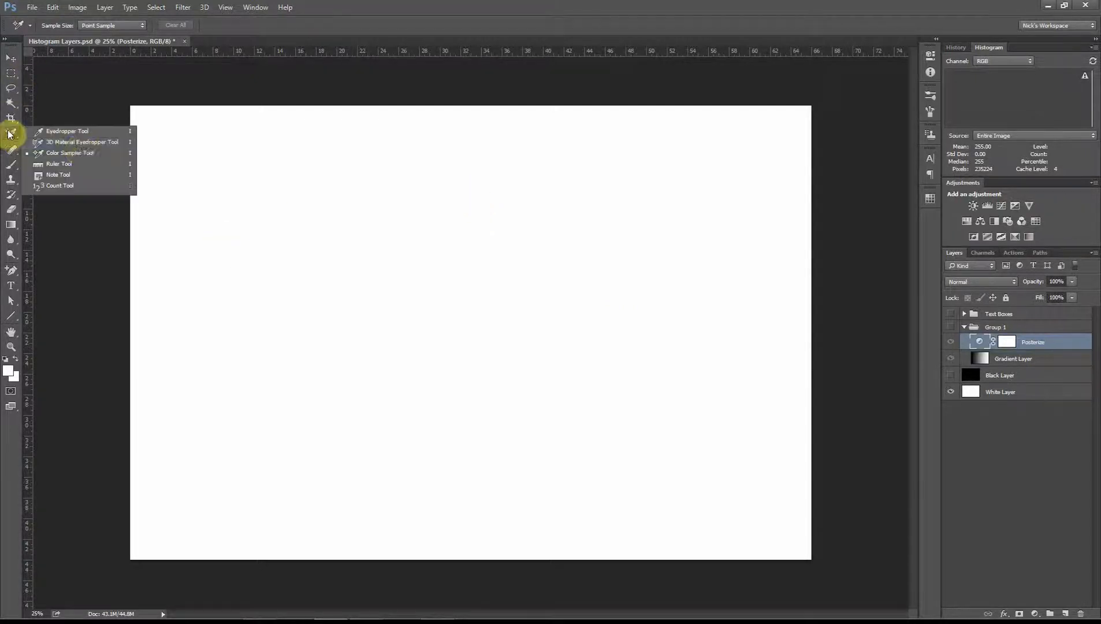
left_click(81, 153)
left_click(430, 280)
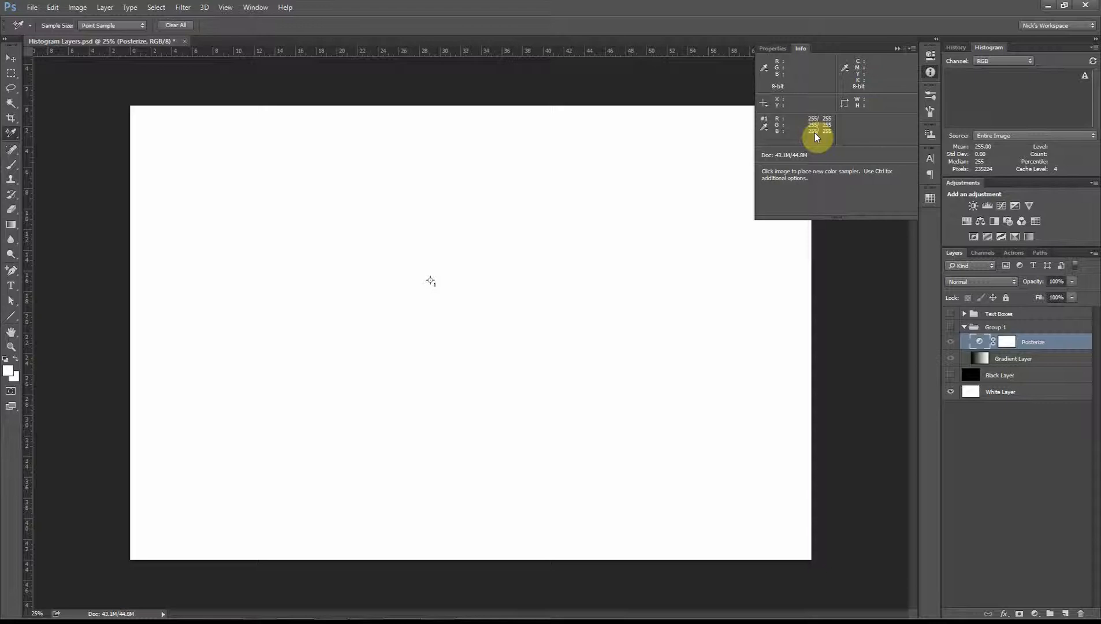
Check that the Histogram panel is enabled and view the white image's histogram
left_click(987, 50)
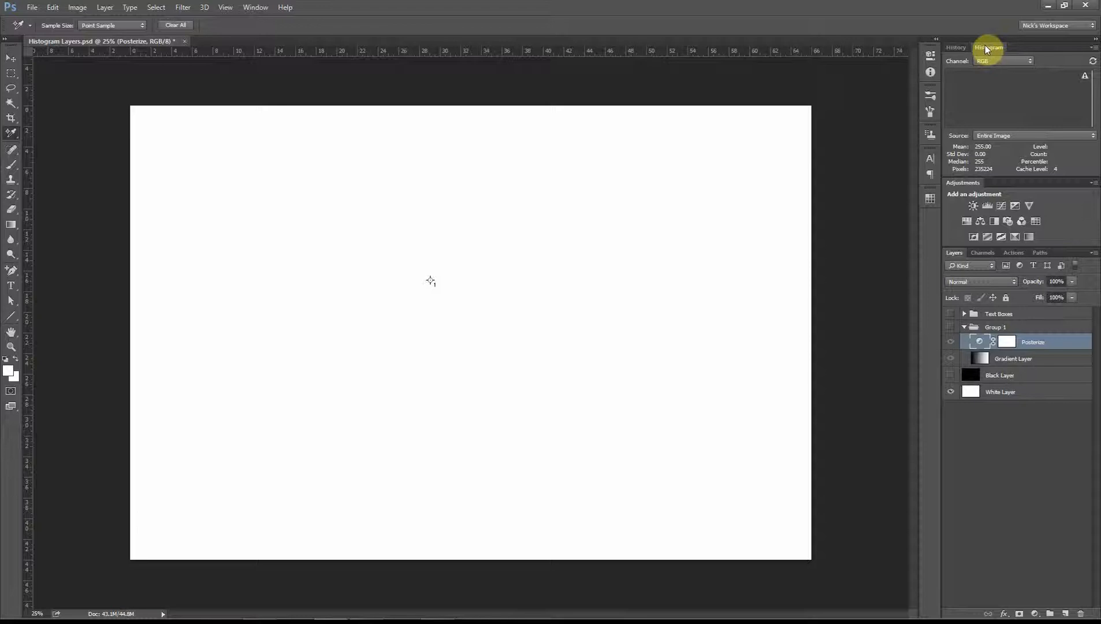
left_click(256, 7)
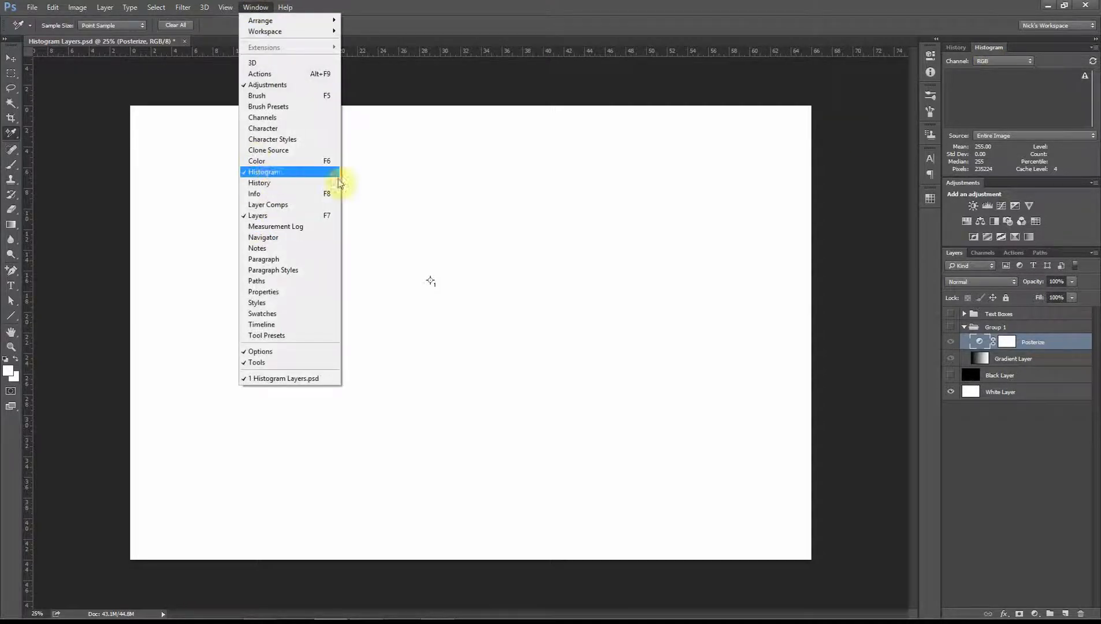
left_click(986, 51)
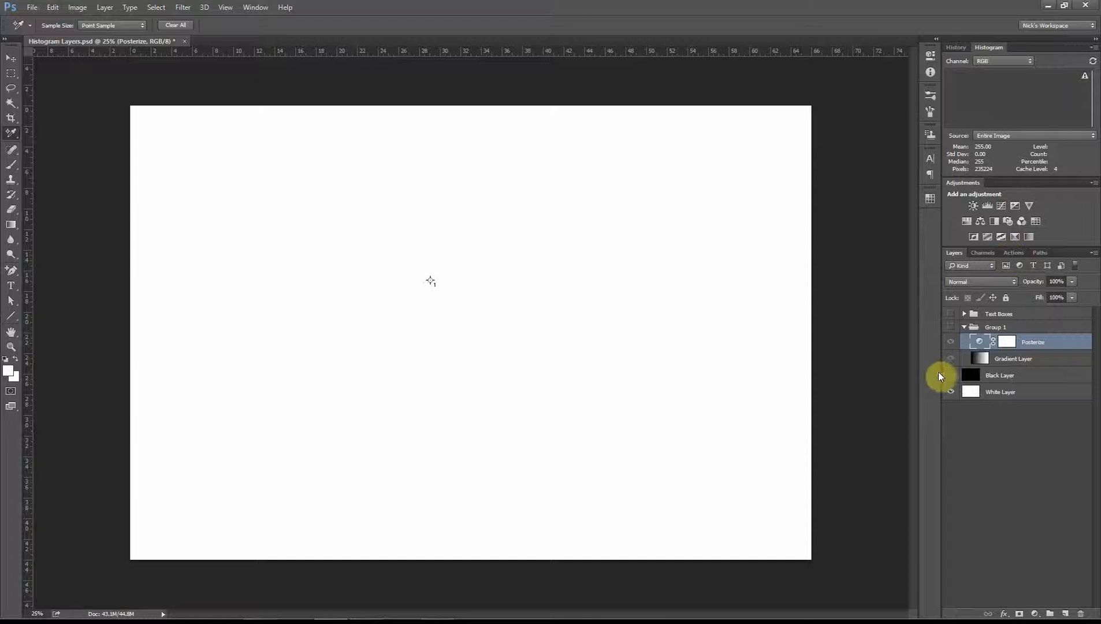
Make the Black Layer visible, check the sampled RGB values, and clear the color sampler
left_click(950, 376)
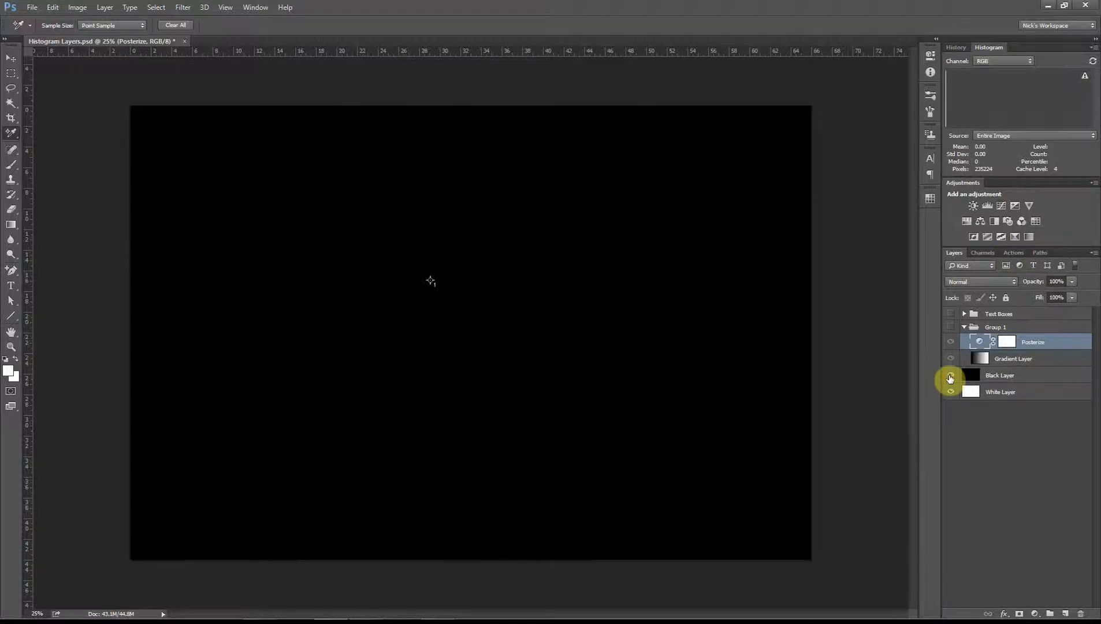
left_click(929, 71)
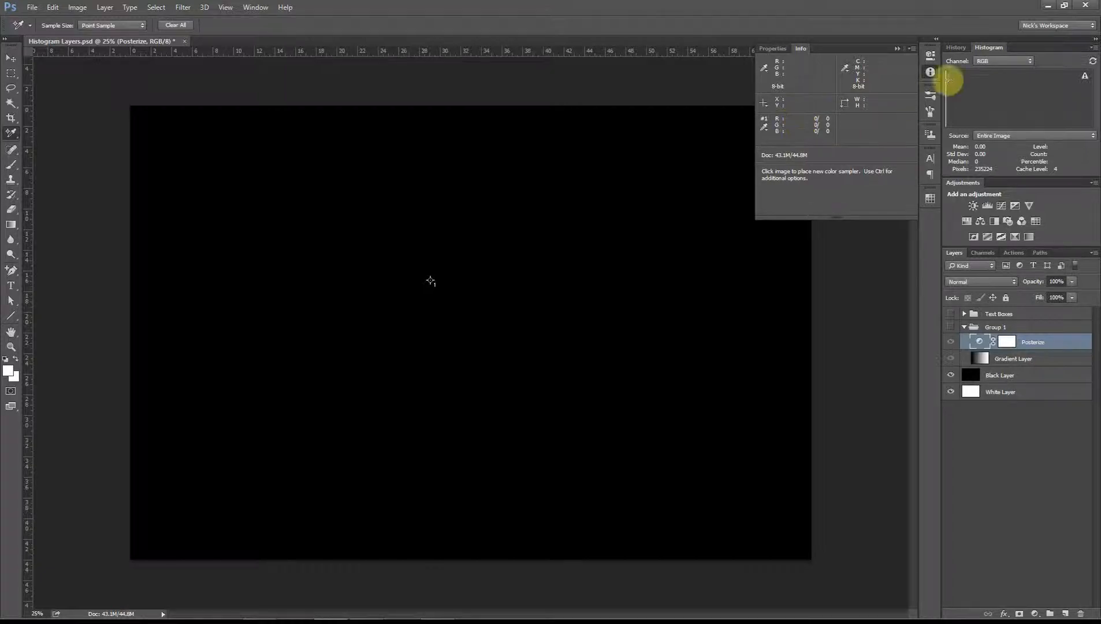
mouse_move(955, 85)
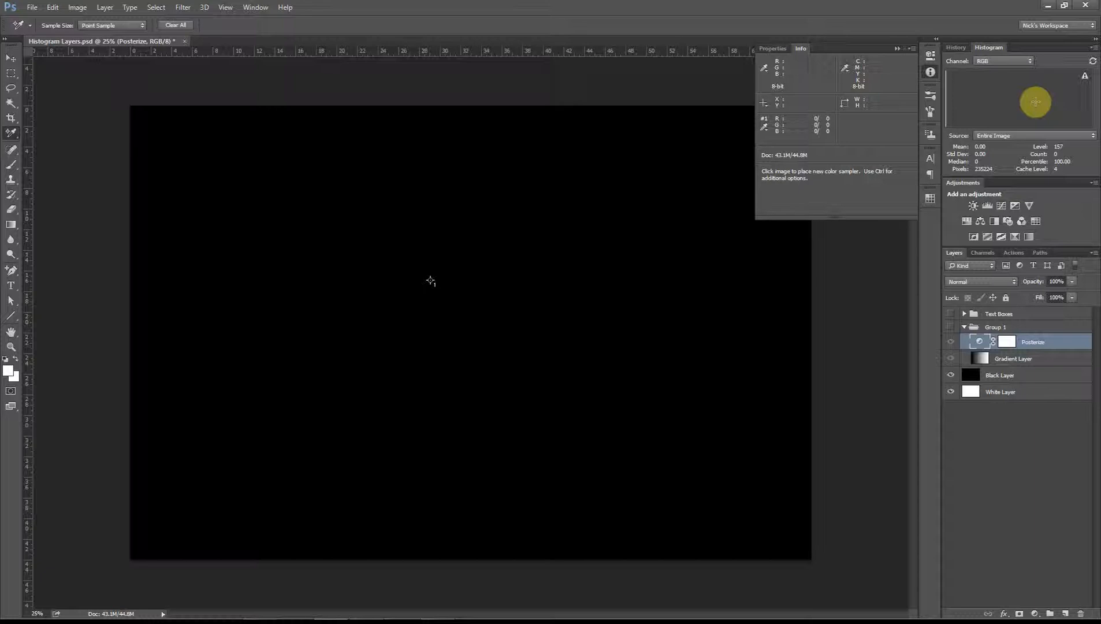
left_click(175, 25)
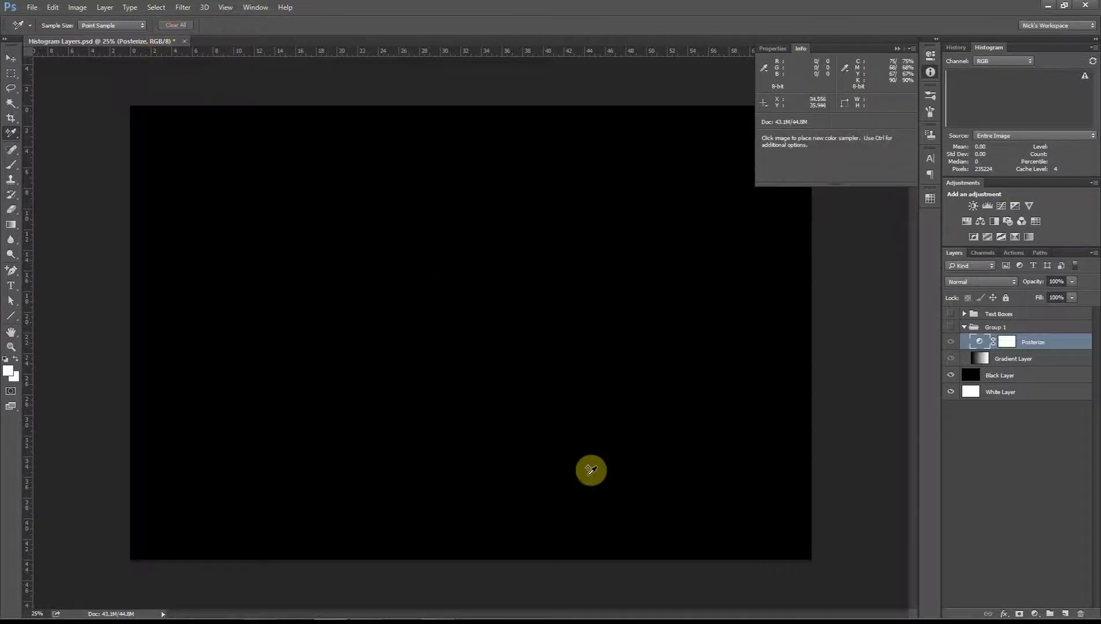
Make Group 1 visible and set its Posterize adjustment to 5 levels
left_click(950, 328)
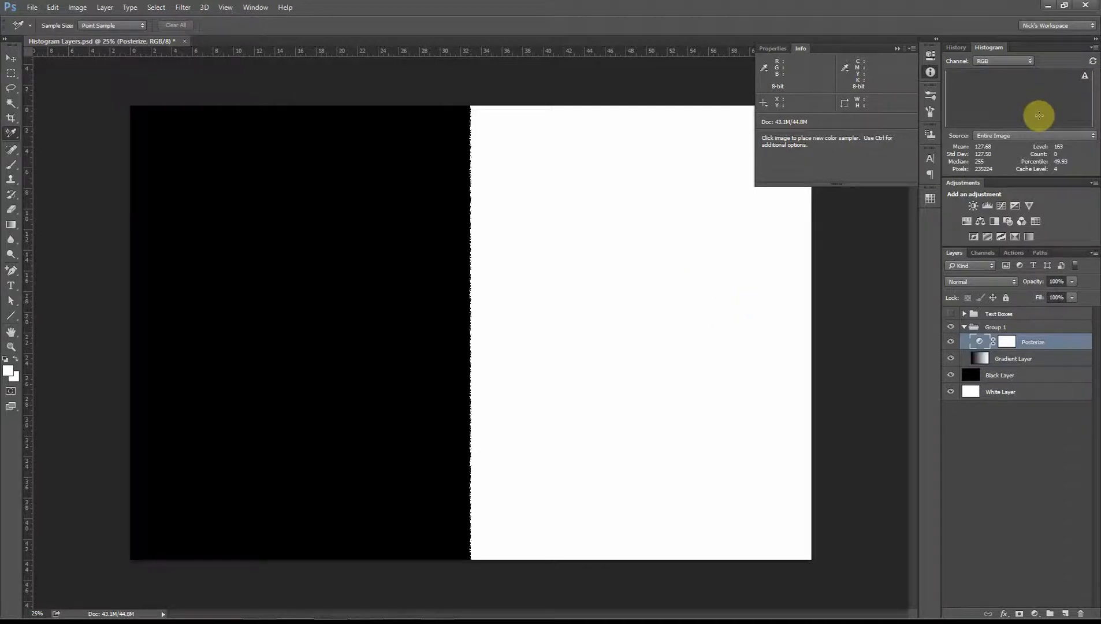
double_click(978, 346)
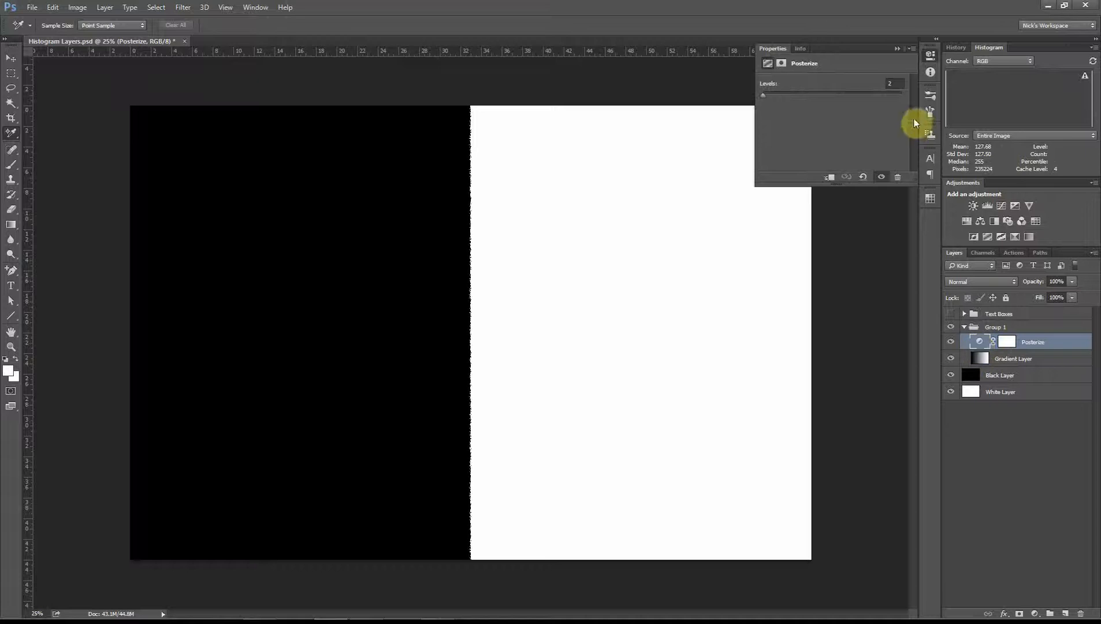
left_click(892, 83)
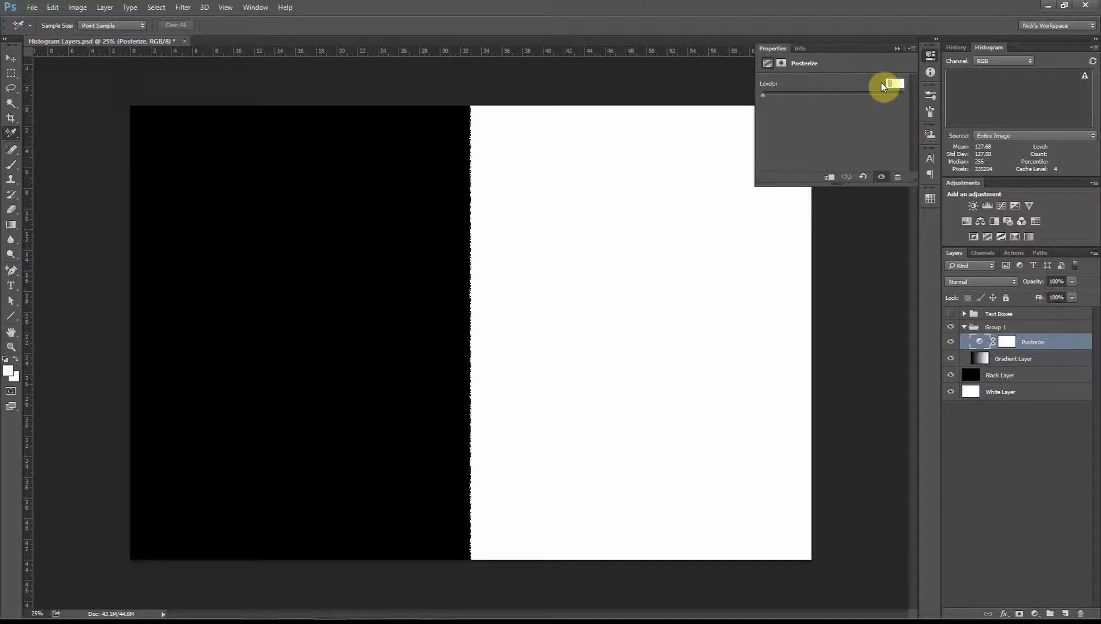
type("5")
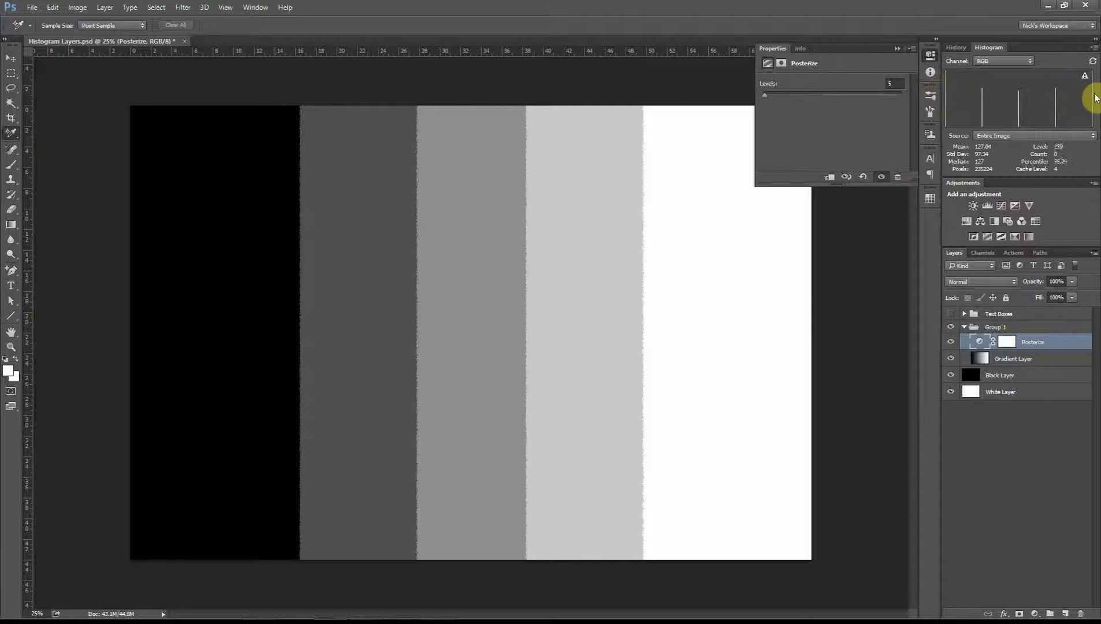
mouse_move(1080, 96)
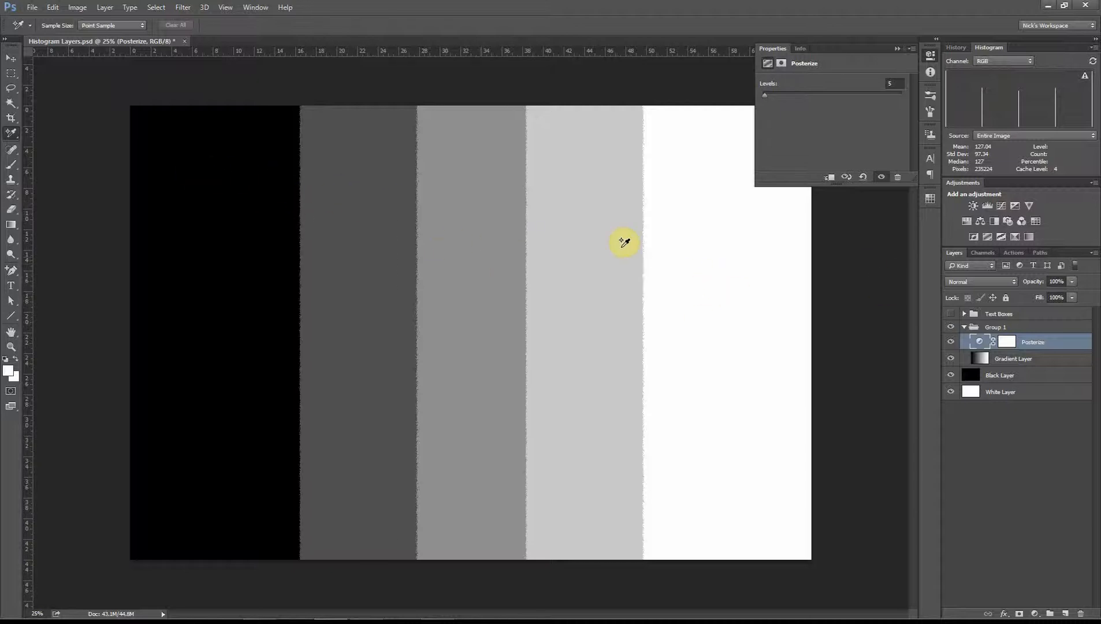
mouse_move(983, 91)
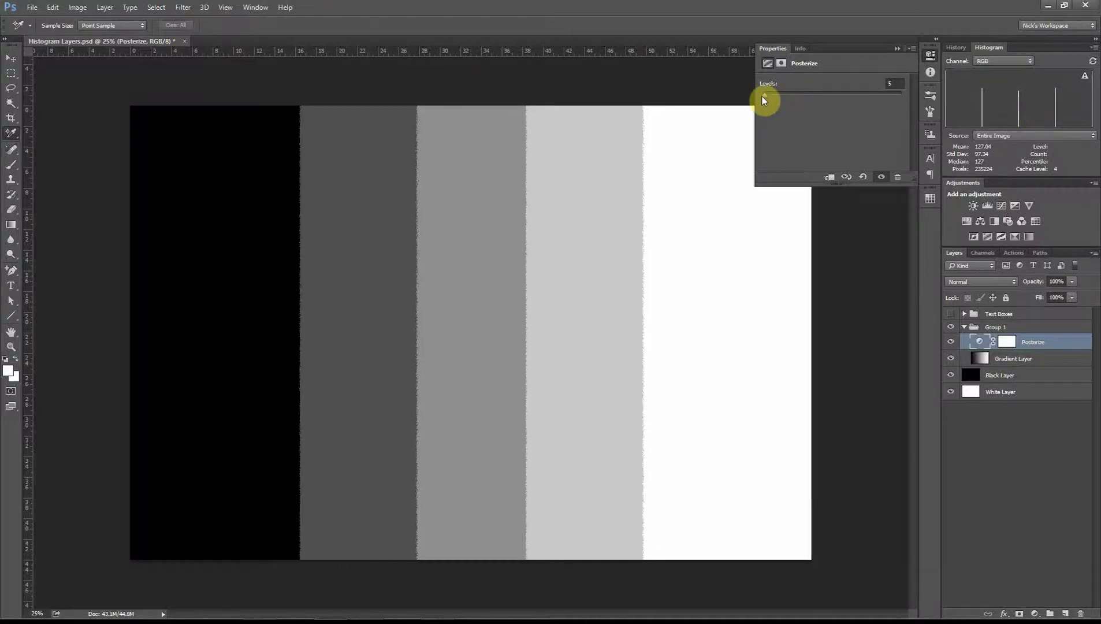
Increase the Posterize levels in stages to 21, 65 and finally 255, checking the histogram
left_click_drag(763, 96, 773, 95)
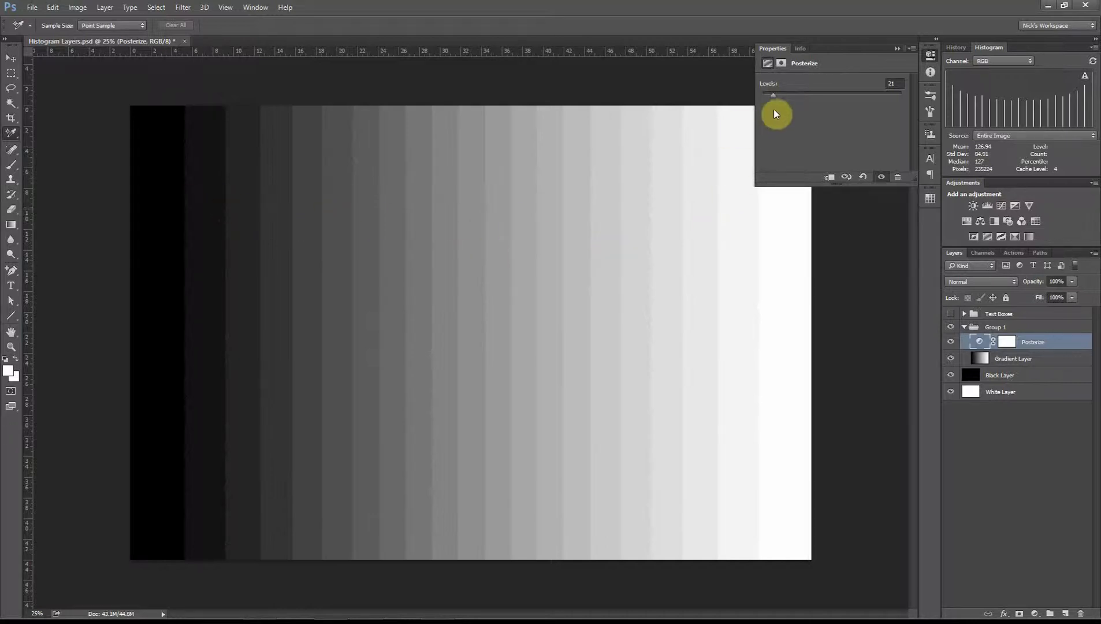
mouse_move(988, 105)
left_click_drag(777, 97, 797, 94)
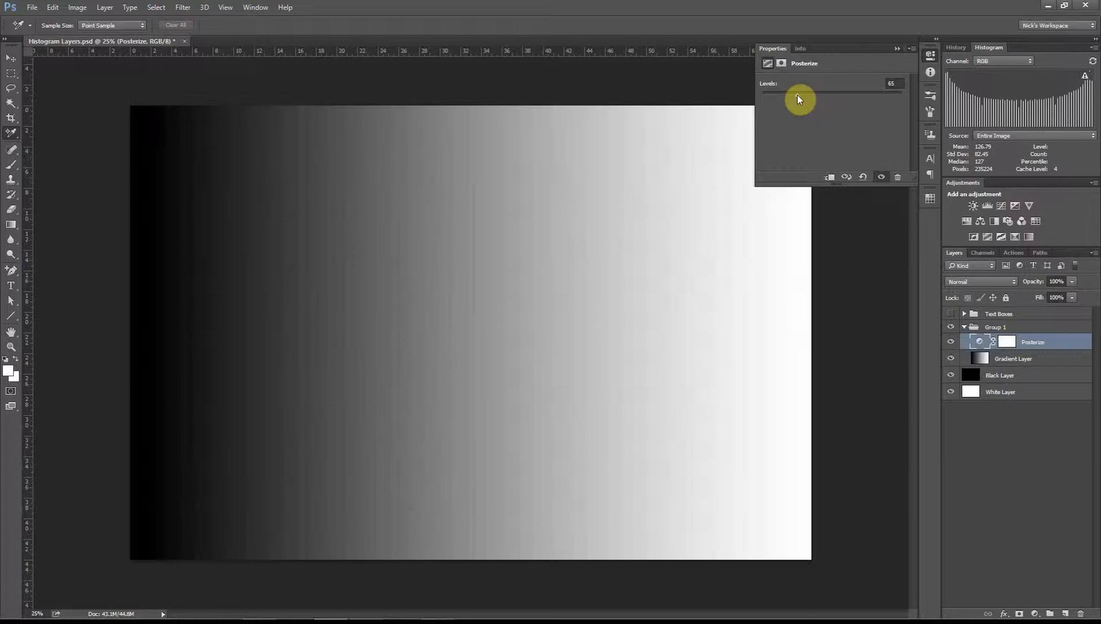
left_click_drag(800, 98, 902, 95)
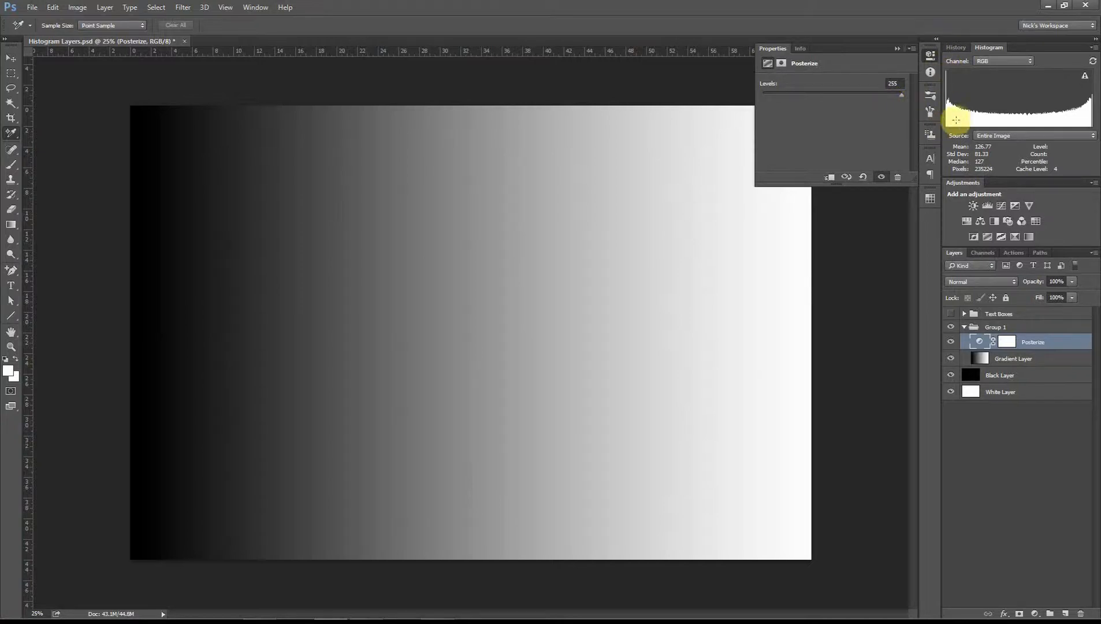
mouse_move(946, 84)
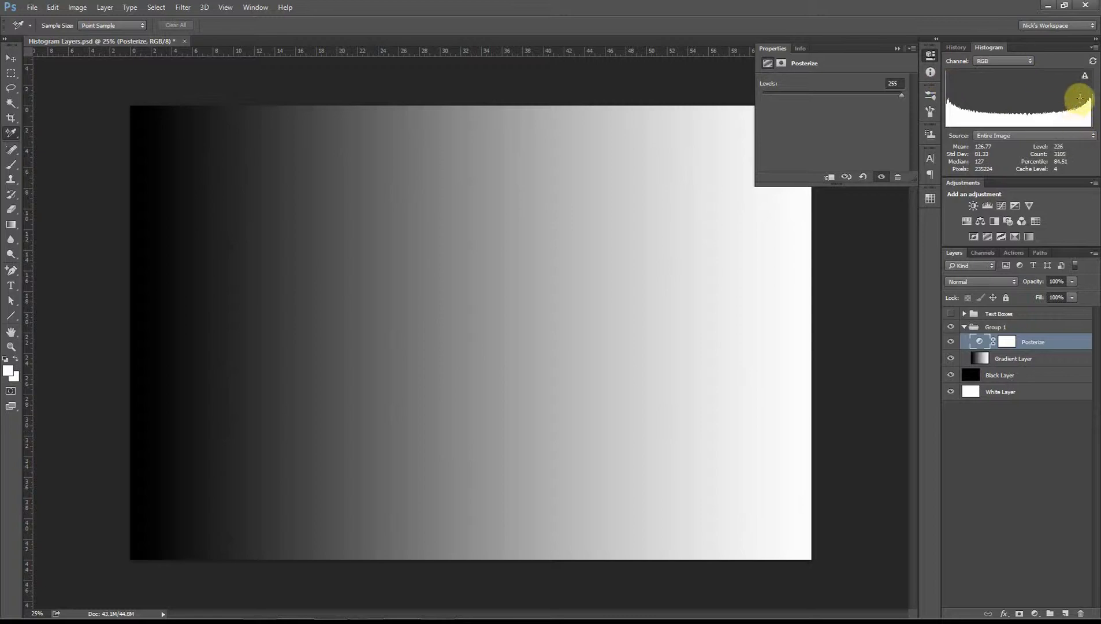
mouse_move(1045, 105)
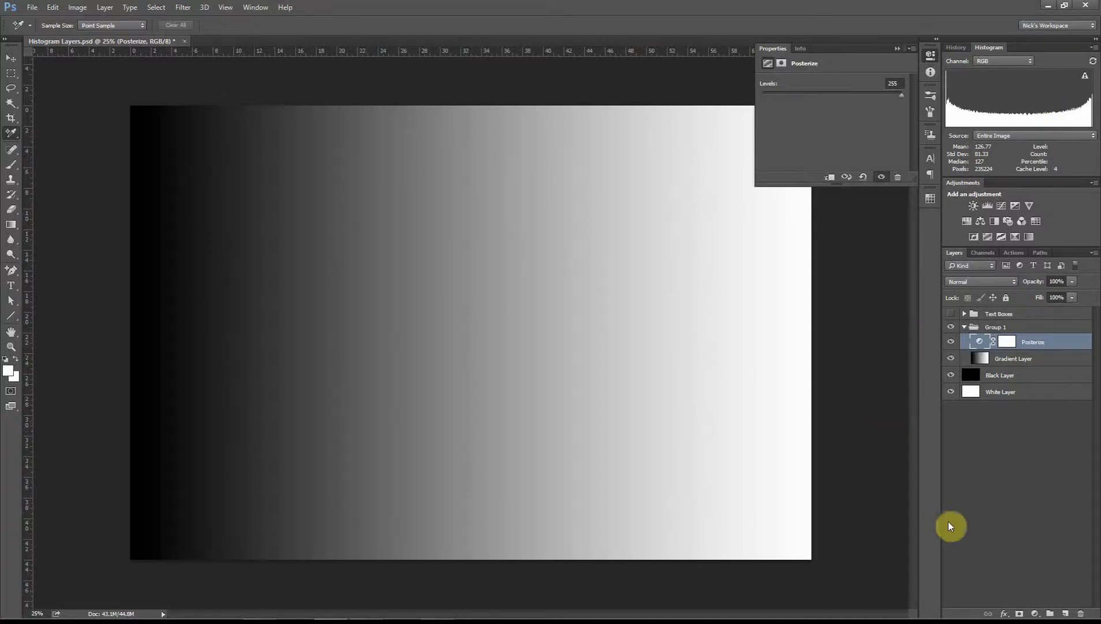
Add a Brightness/Contrast adjustment layer and move it to the top of the layer stack, above Text Boxes
left_click(1035, 614)
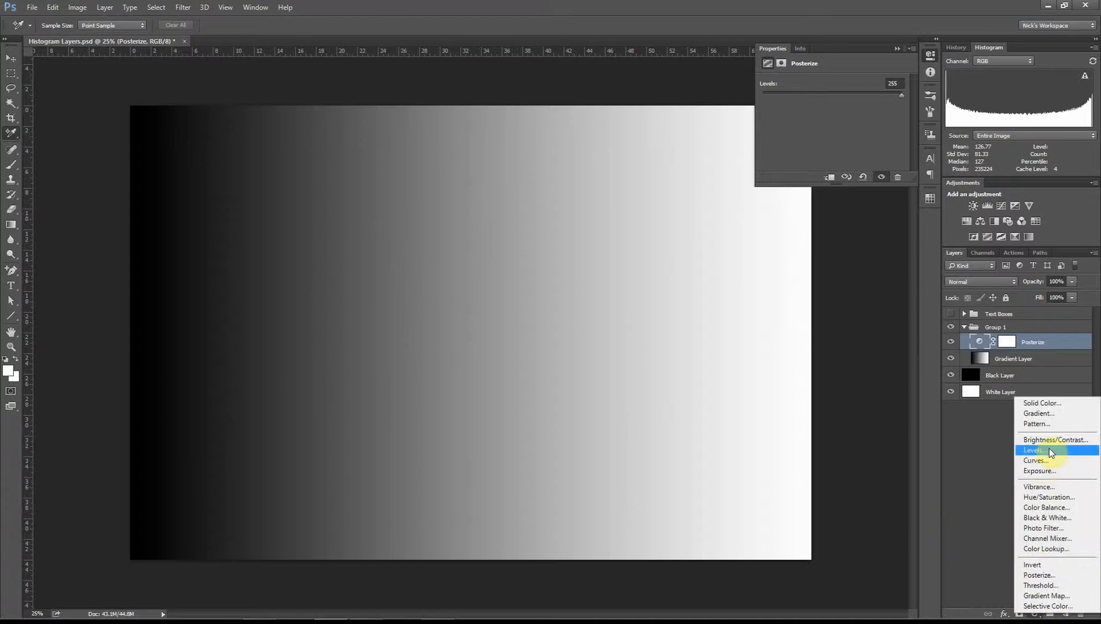
left_click(1026, 439)
left_click_drag(1052, 346, 1045, 309)
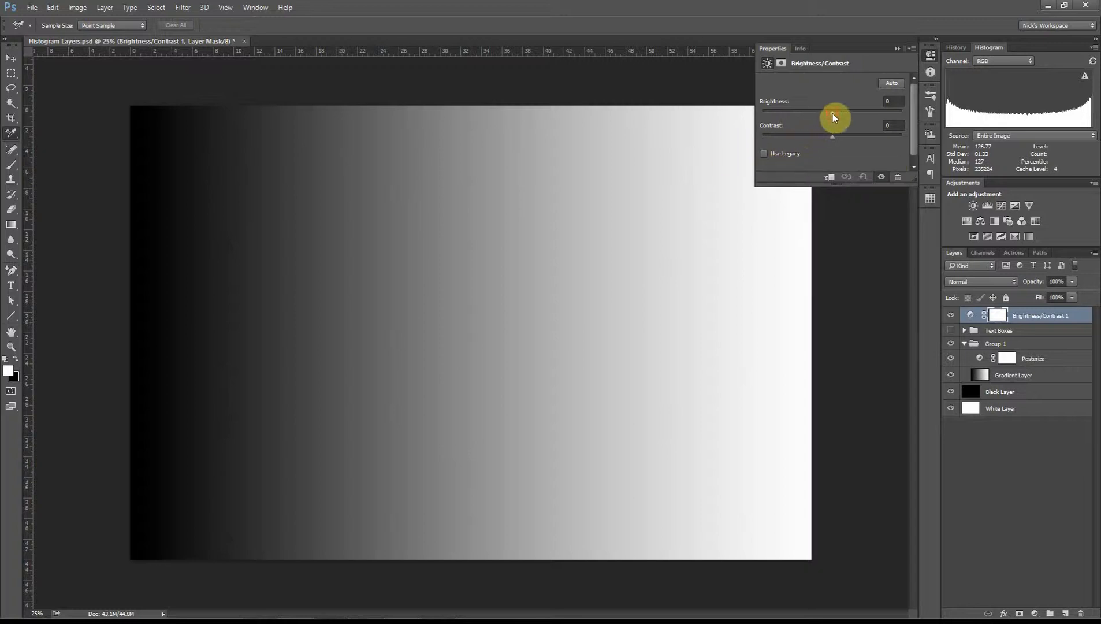
Try raising the Brightness to 61 and 90 while checking the histogram
left_click_drag(833, 117, 860, 117)
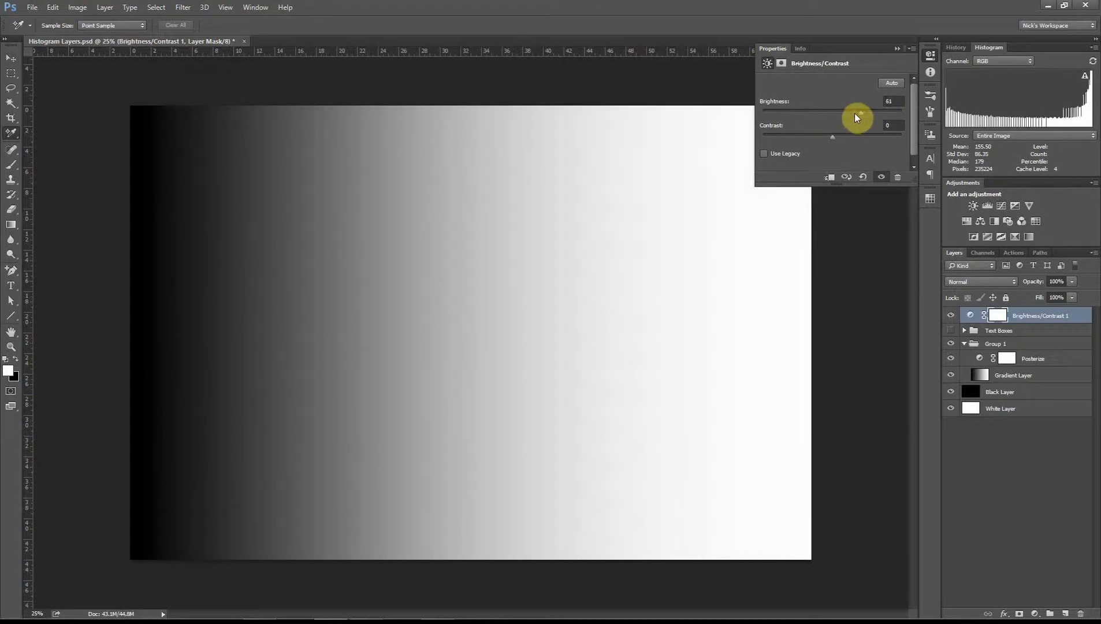
left_click_drag(856, 118, 875, 119)
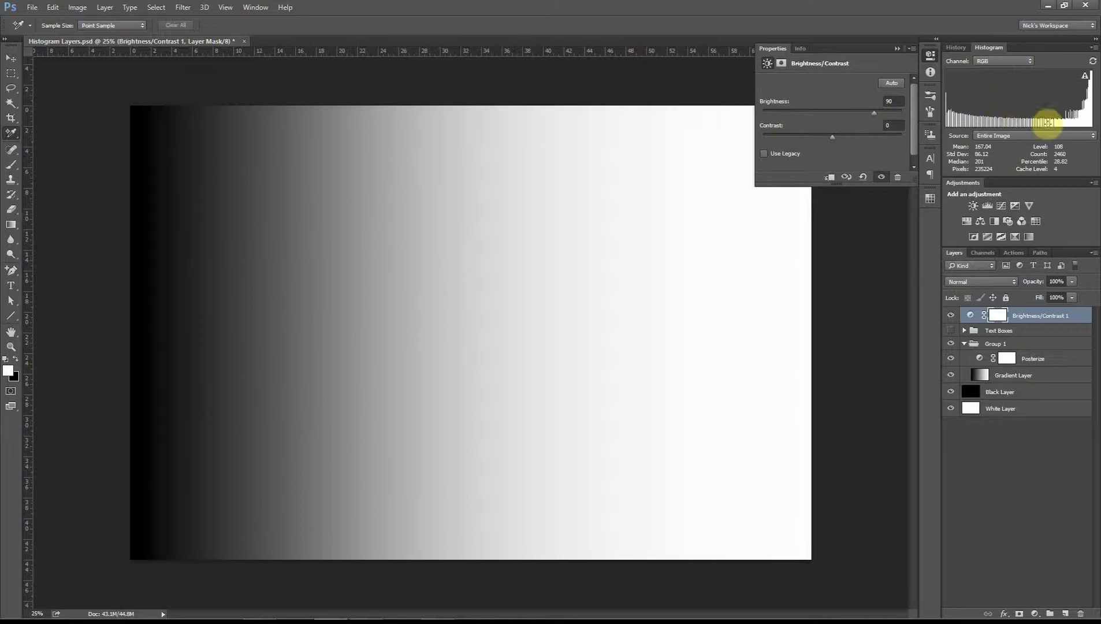
mouse_move(1041, 108)
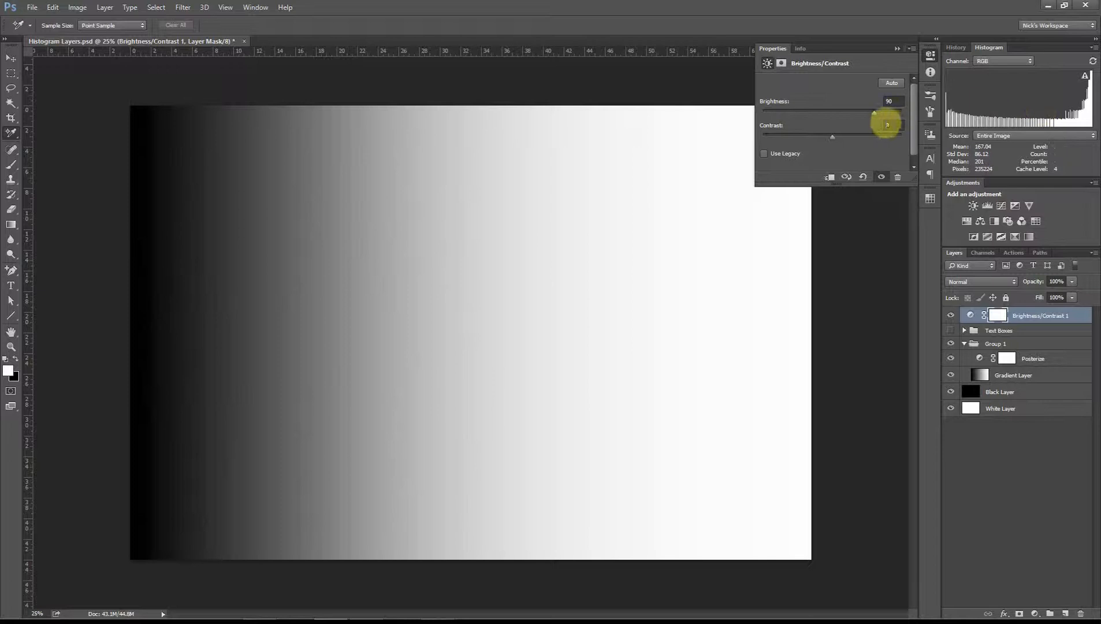
Try lowering the Brightness to -41 and -69, and bring it back to 1
left_click_drag(870, 114, 814, 113)
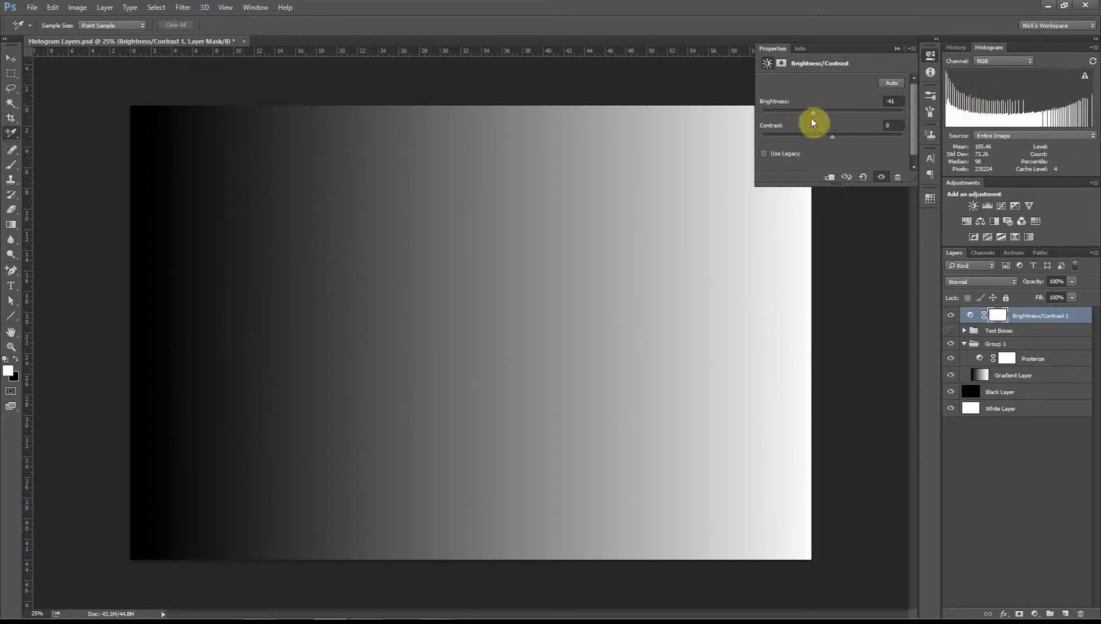
left_click_drag(811, 112, 800, 112)
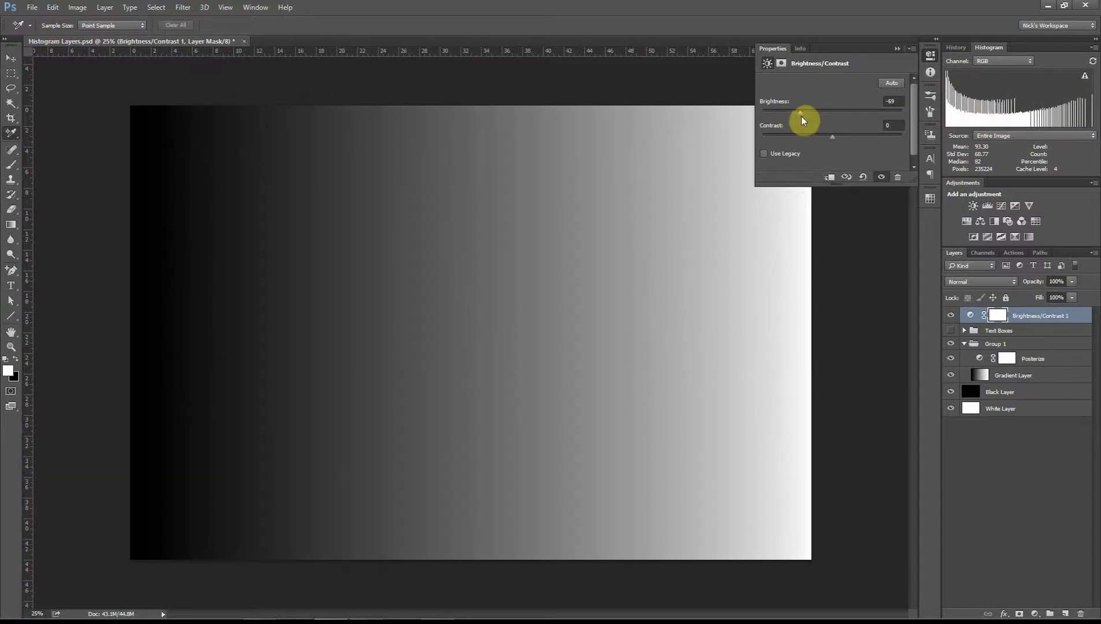
left_click_drag(800, 115, 833, 117)
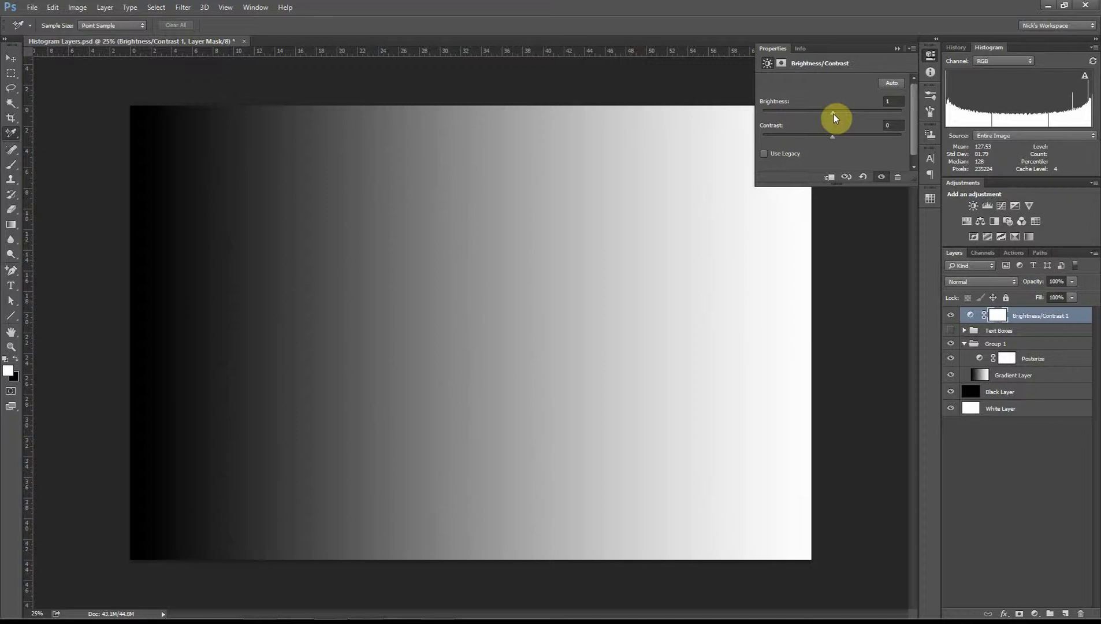
Try a Brightness of 73 and reset the Brightness to 0
left_click_drag(834, 118, 866, 116)
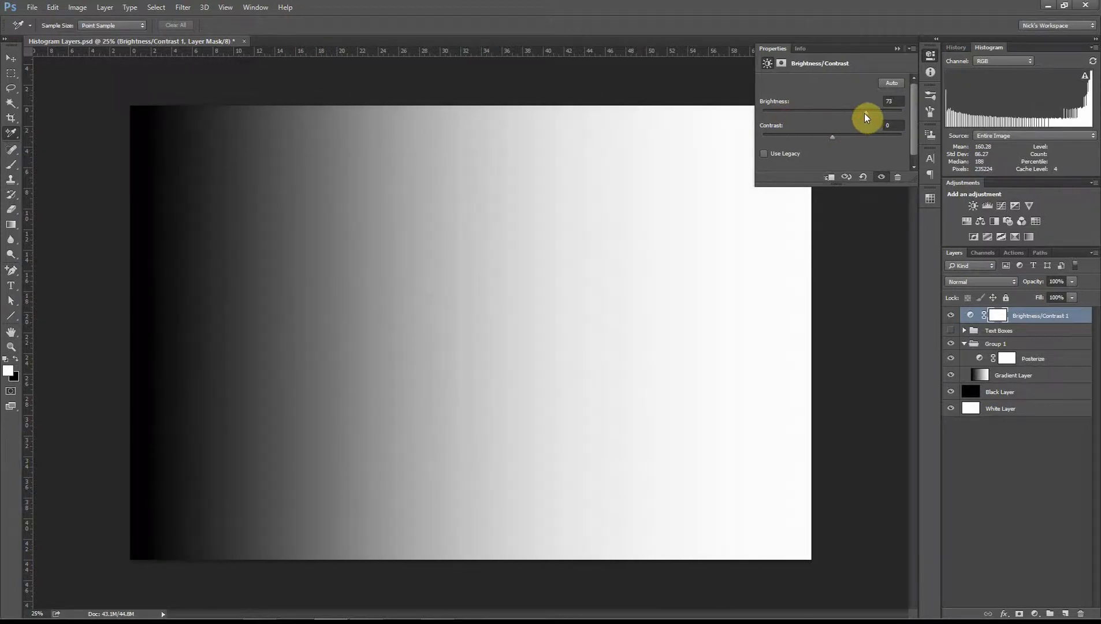
left_click(884, 100)
type("0")
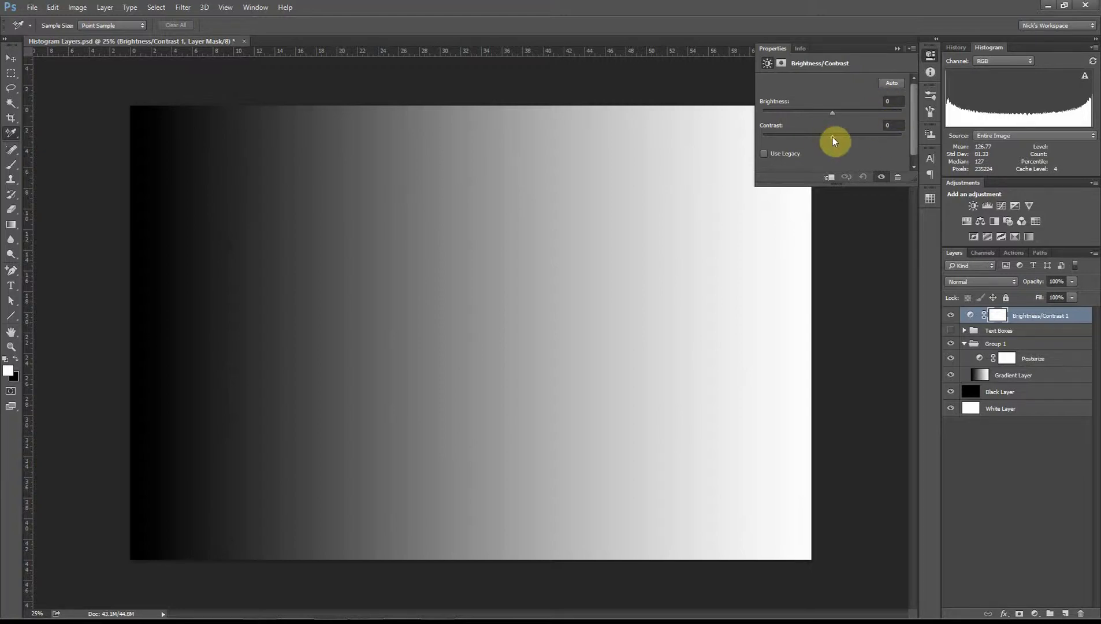
Try raising the Contrast to 39, 45 and beyond while examining the histogram
left_click_drag(840, 137, 861, 140)
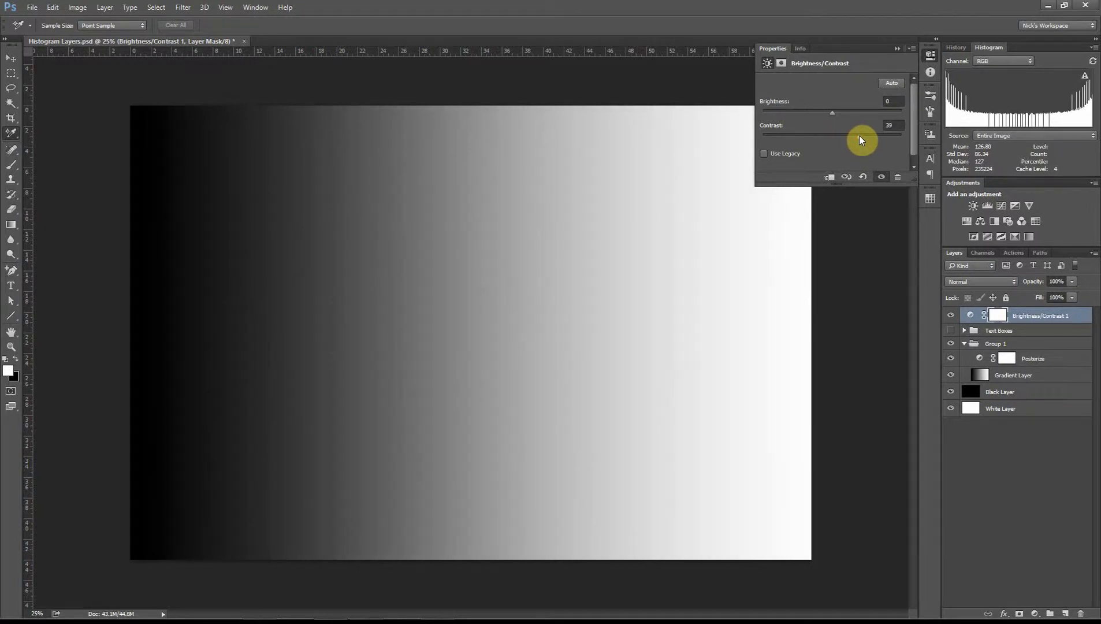
left_click_drag(863, 139, 863, 137)
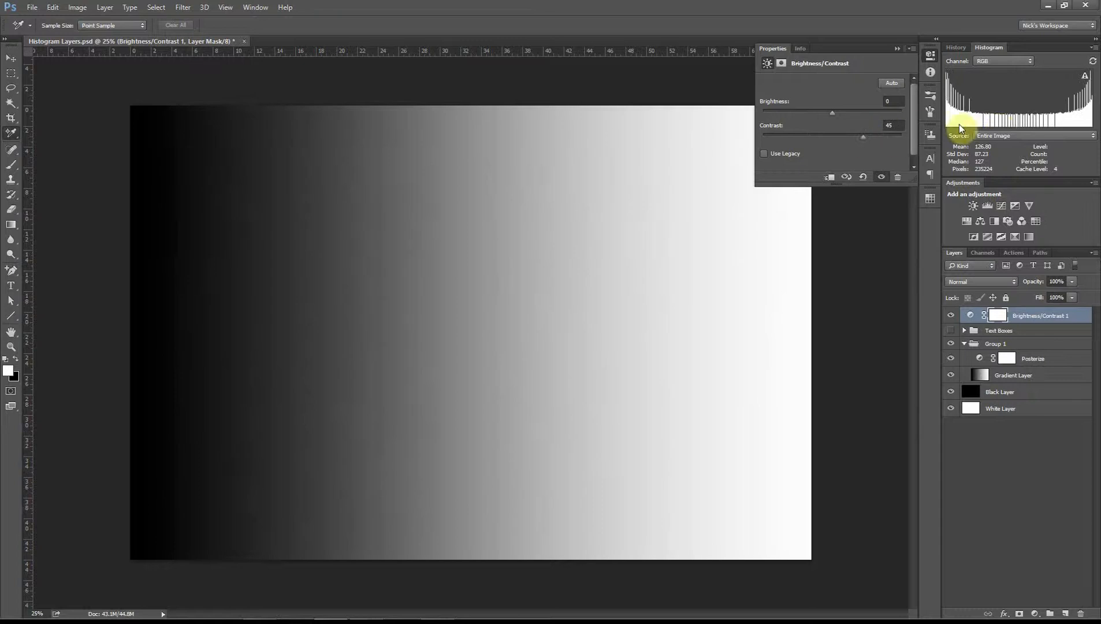
left_click(962, 109)
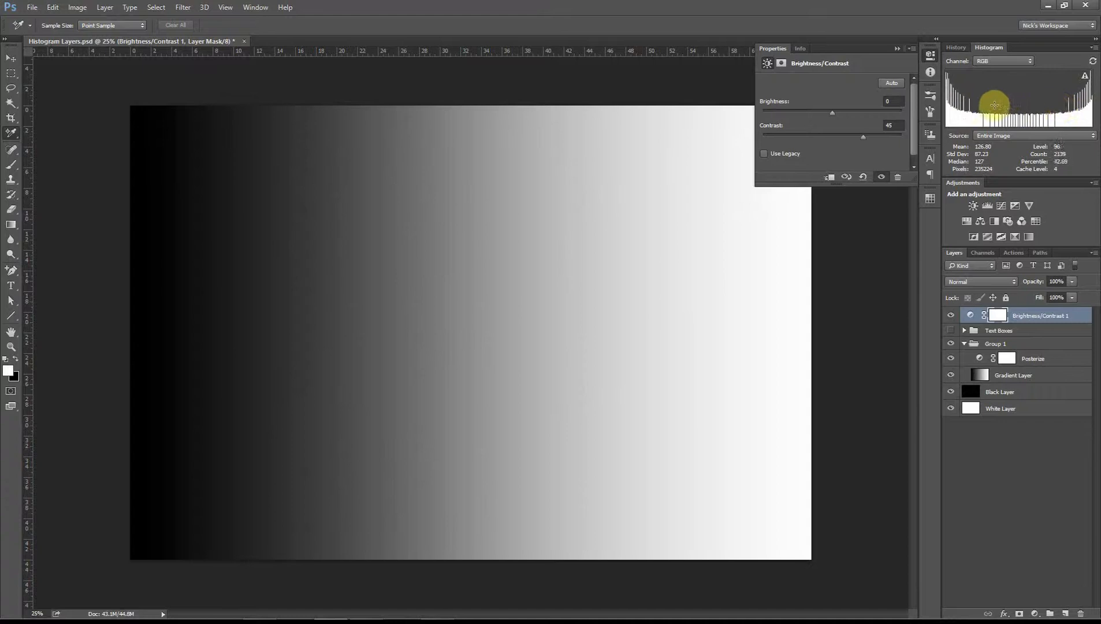
left_click_drag(863, 137, 883, 138)
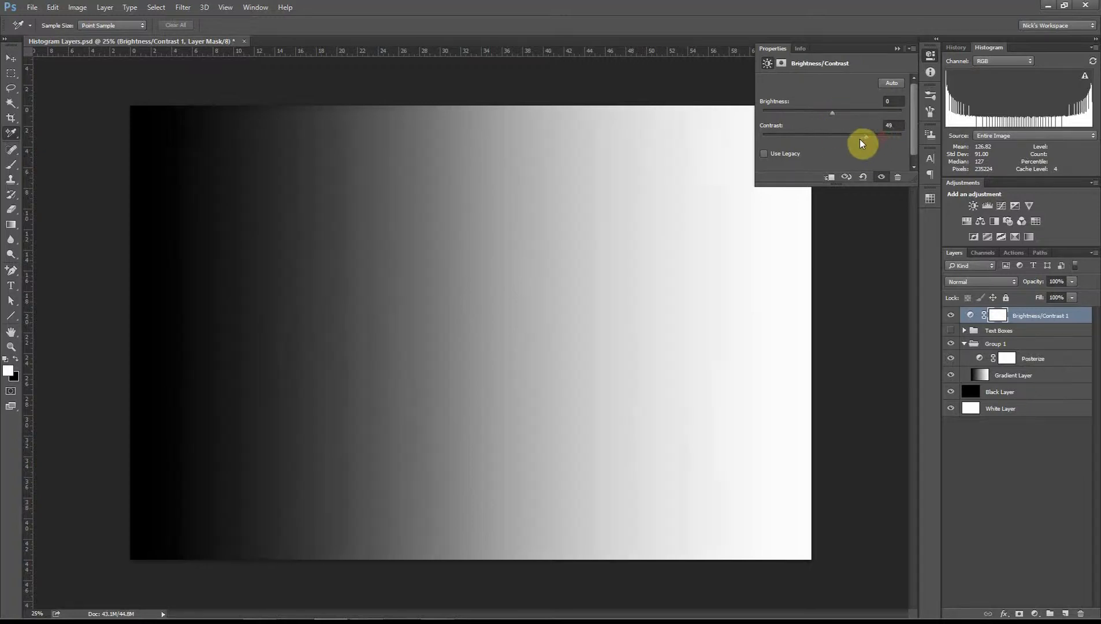
Return the Contrast to 0 and try lowering it to -18 and -50
left_click_drag(860, 139, 831, 136)
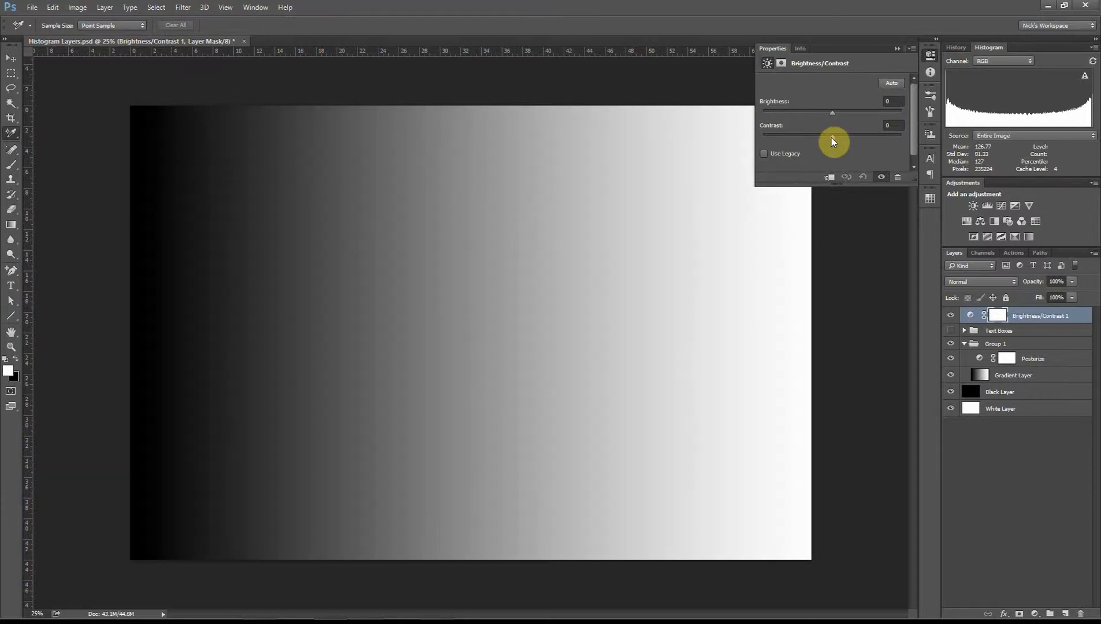
left_click_drag(830, 138, 807, 138)
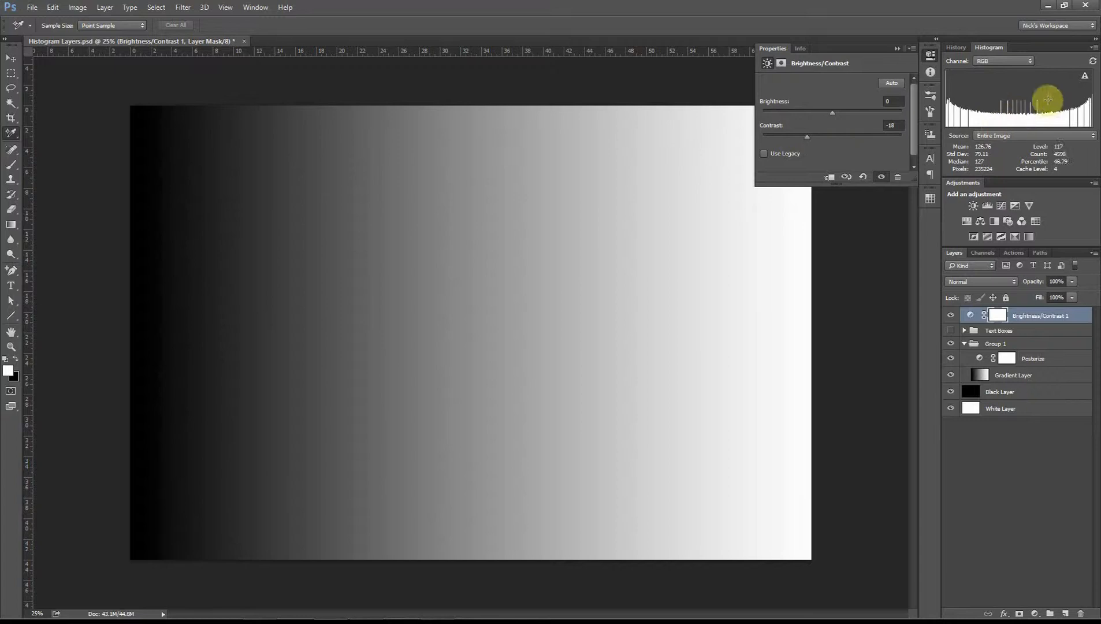
left_click_drag(807, 137, 754, 140)
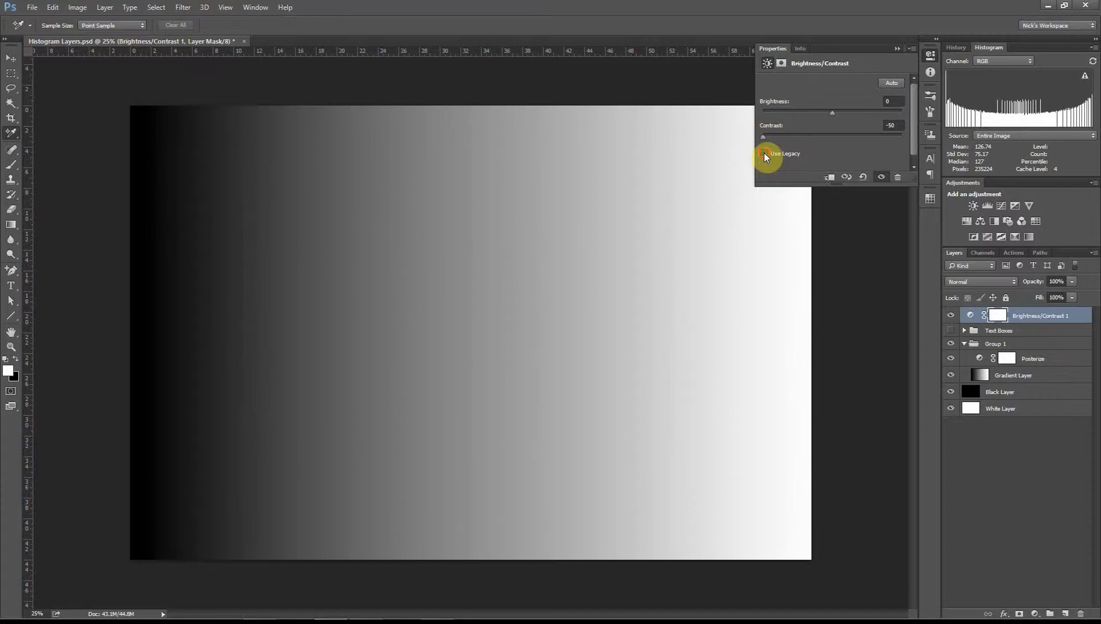
Enable Use Legacy for the adjustment, try Contrast values of -54 and -100, and reset the Contrast to 0
left_click(764, 153)
left_click_drag(824, 138, 796, 138)
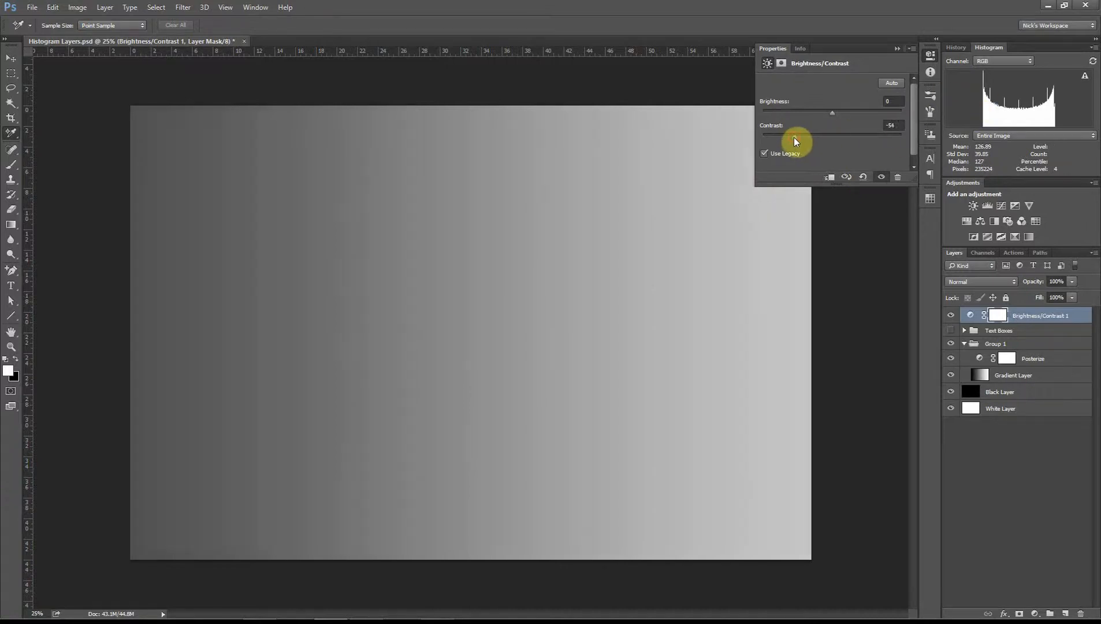
left_click_drag(795, 138, 758, 137)
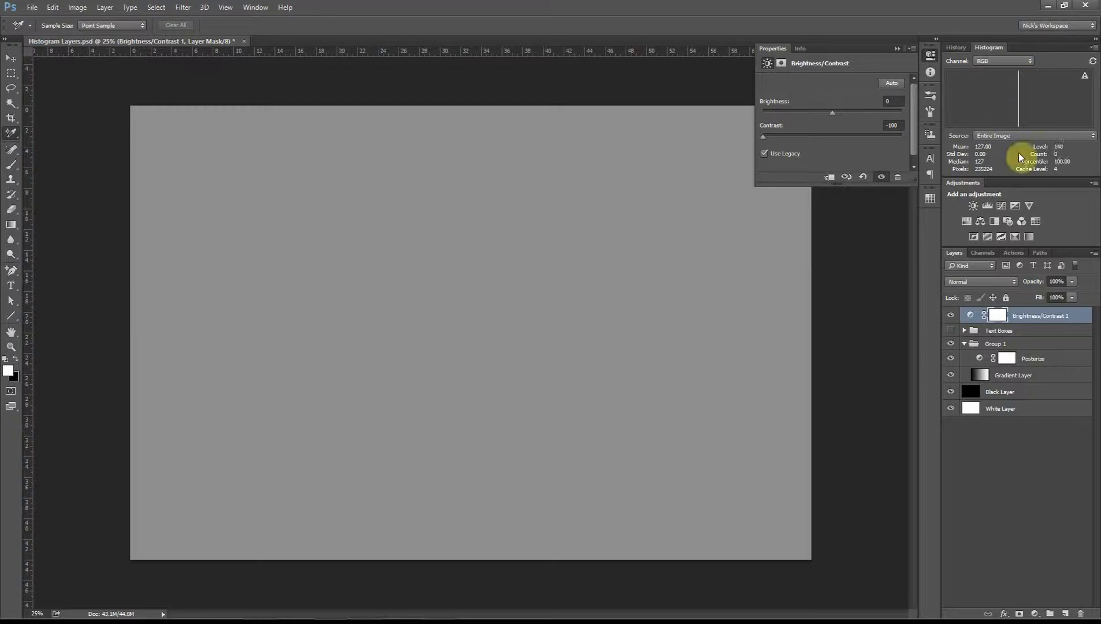
left_click(894, 125)
type("0")
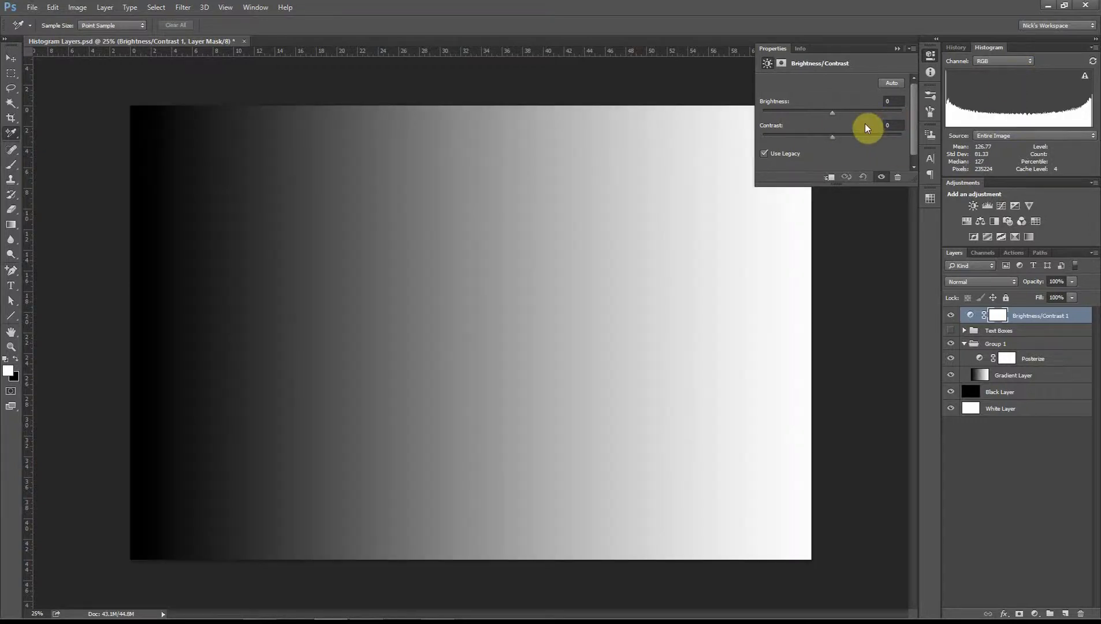
mouse_move(834, 137)
left_mouse_down()
mouse_move(848, 137)
mouse_move(831, 137)
mouse_move(846, 114)
mouse_move(814, 114)
mouse_move(840, 116)
mouse_move(833, 122)
left_mouse_up()
Switch to Lightroom and examine the histograms of the girl's portrait, night cityscape, sunset silhouette, snowy tree and rose cake photos
key("alt+Tab")
key("alt+Tab")
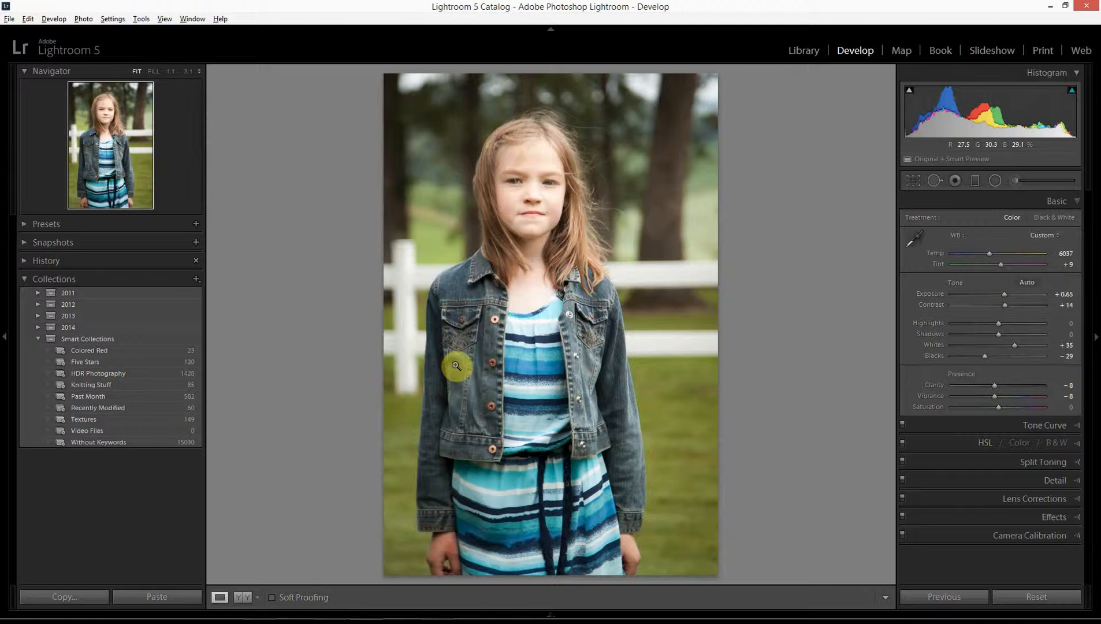
key("Right")
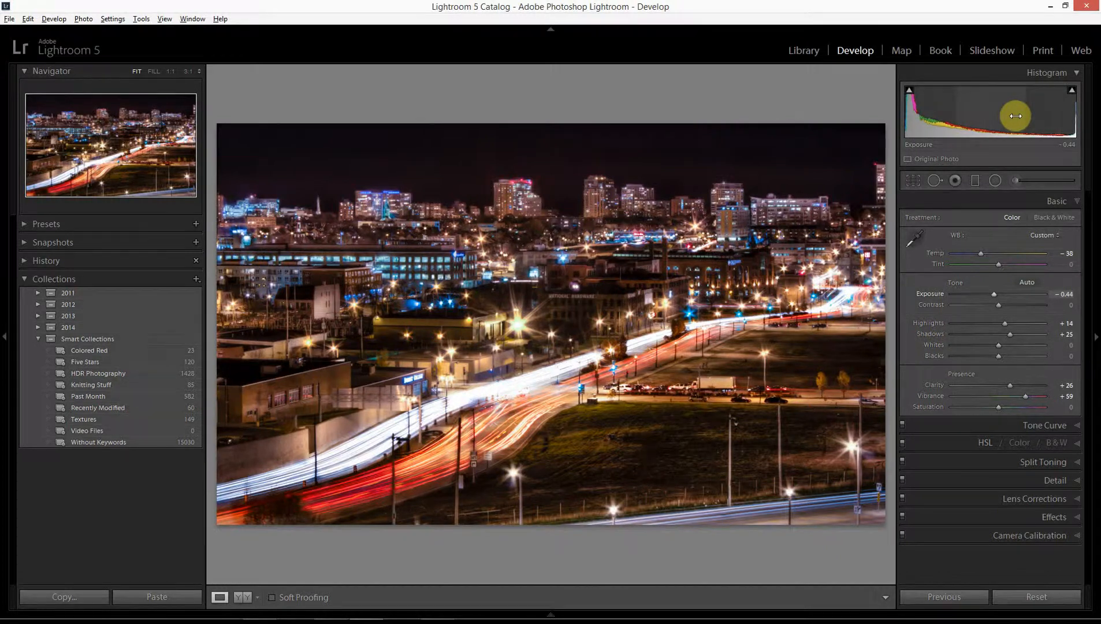
key("Right")
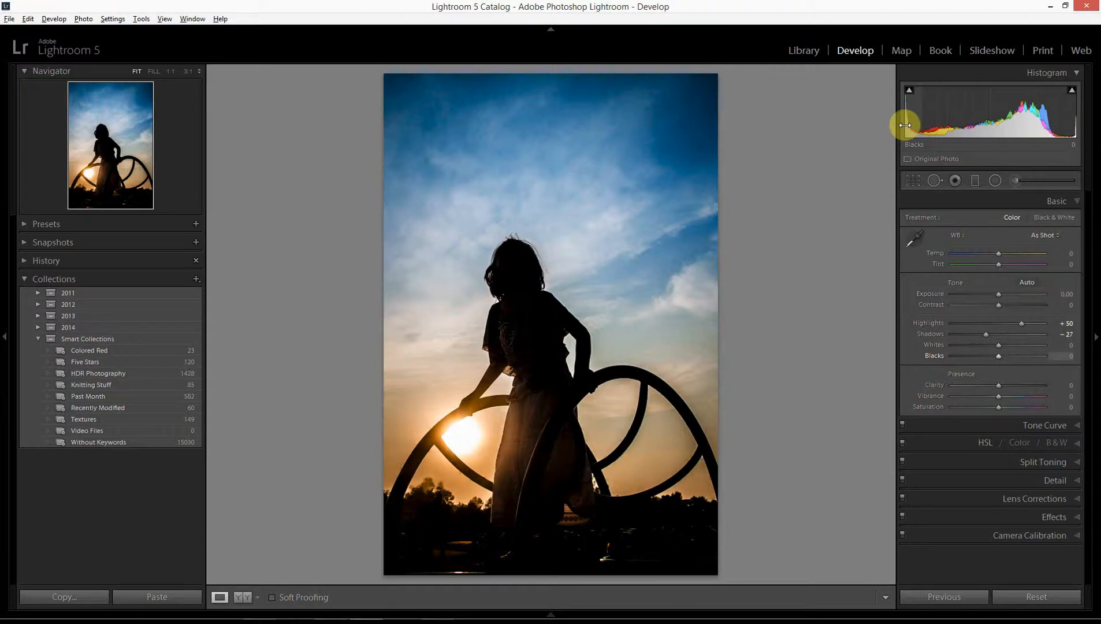
key("Right")
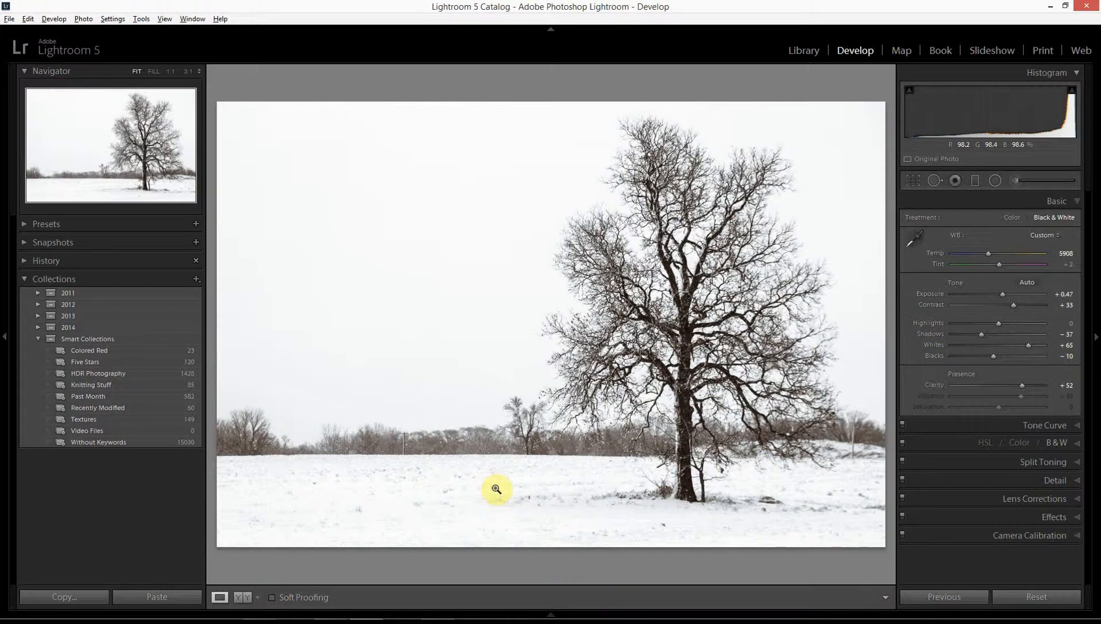
key("Right")
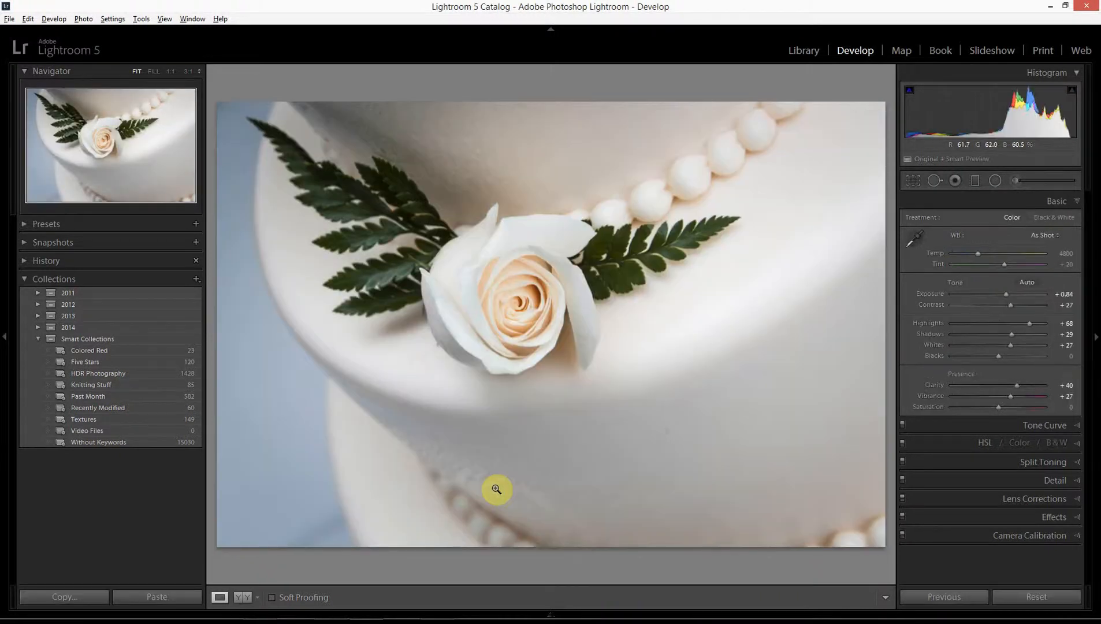